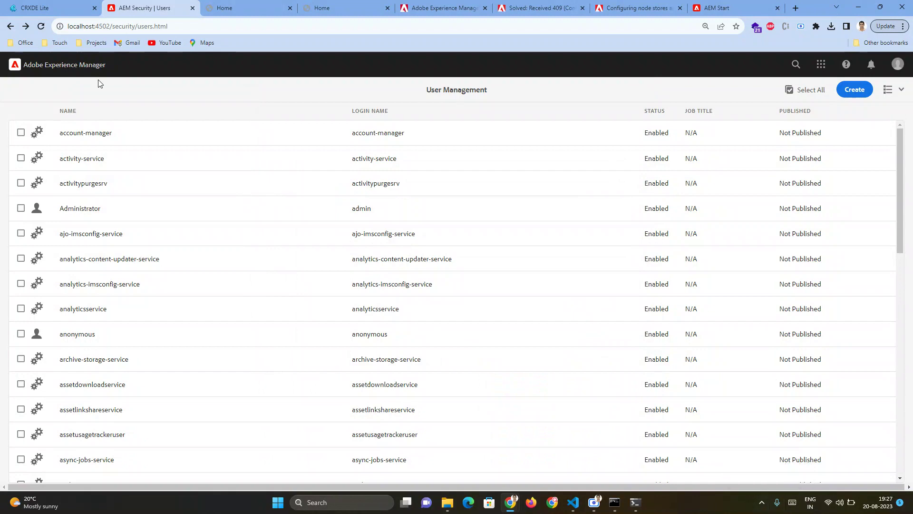
- Open User Management under Tools > Security and start creating a new user
click(63, 65)
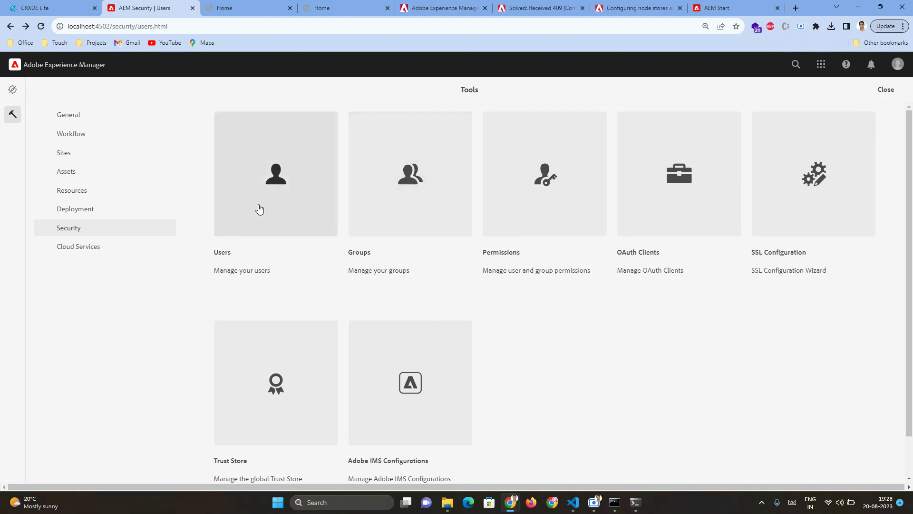
click(272, 186)
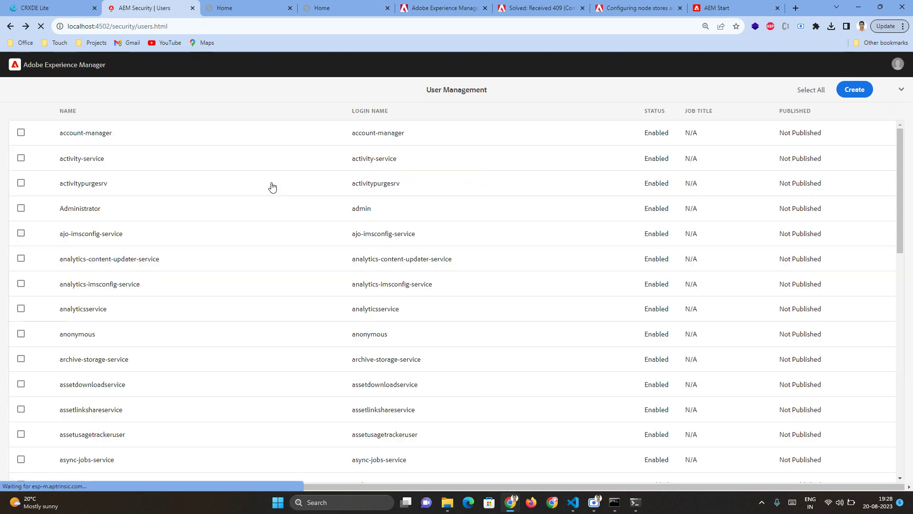
click(854, 94)
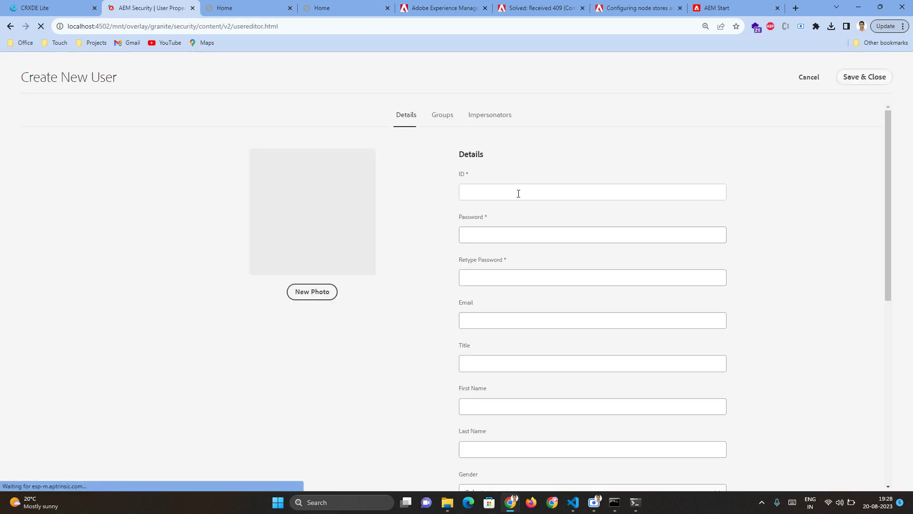
- Set the new user's ID to author02, then enter and confirm the account password
click(518, 194)
text(au)
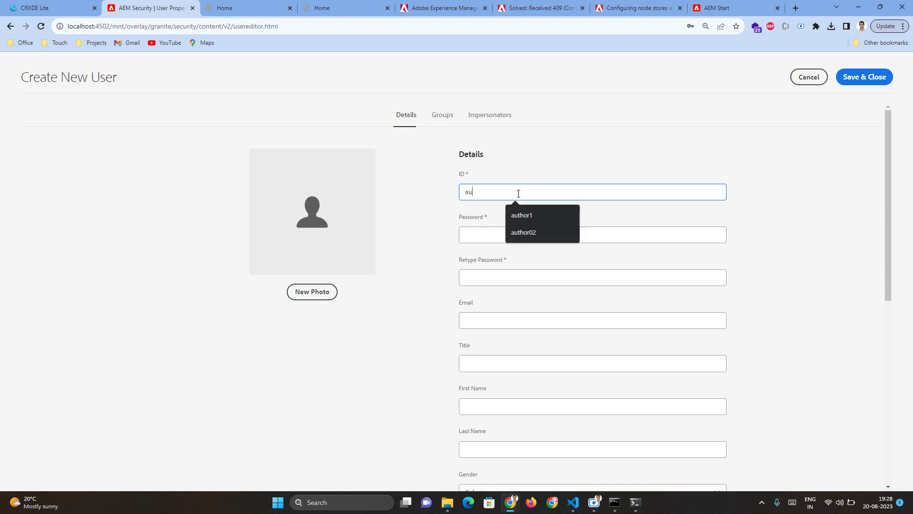
text(thor02)
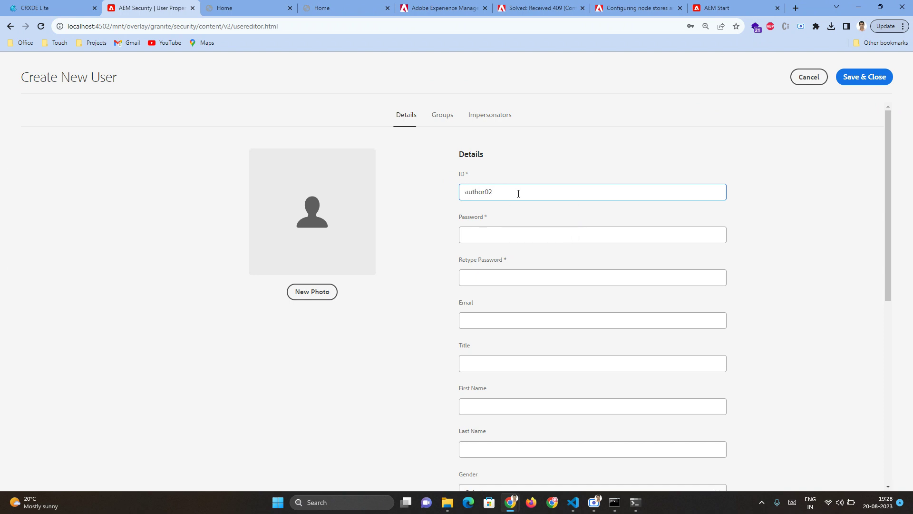
click(517, 236)
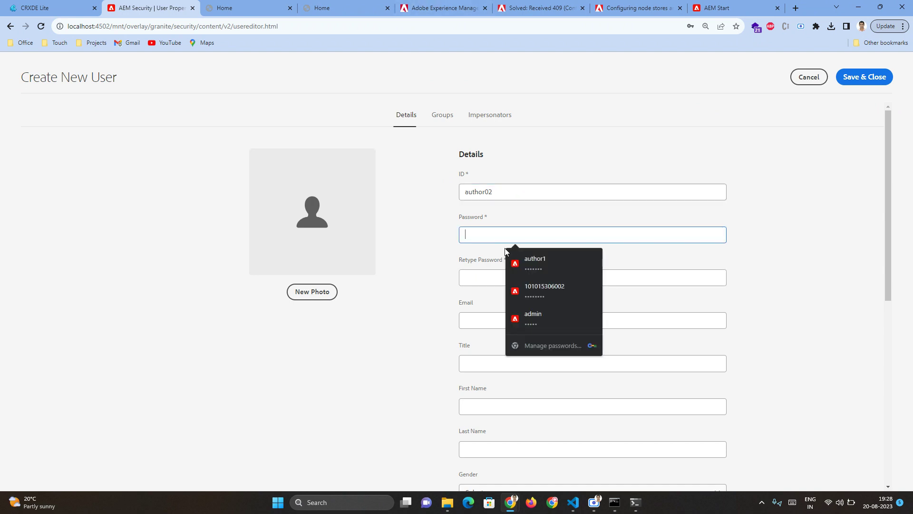
text(author)
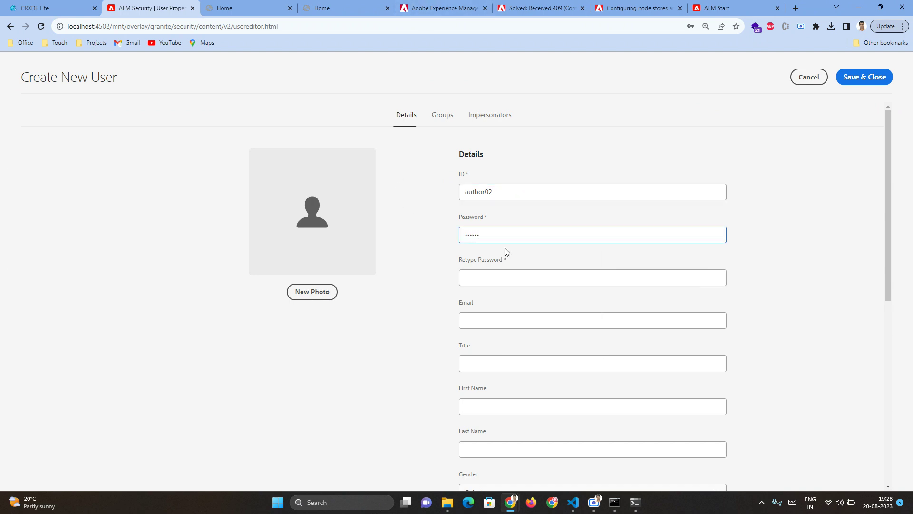
text(02)
click(493, 283)
text(author0)
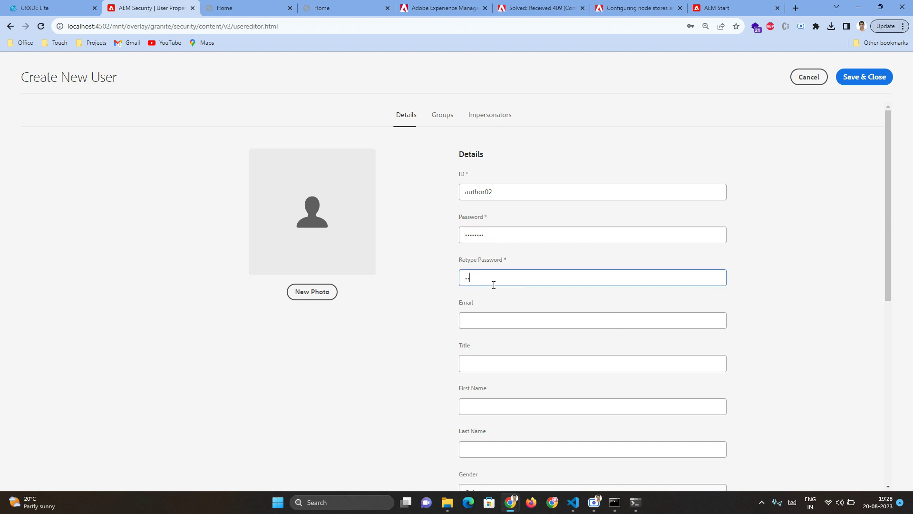
text(2)
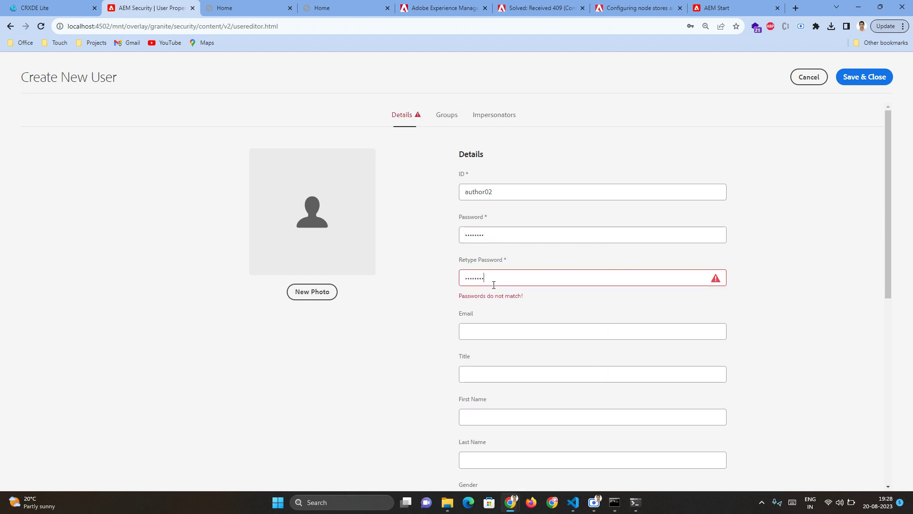
- Look over the remaining profile fields and switch to the Groups section
click(498, 322)
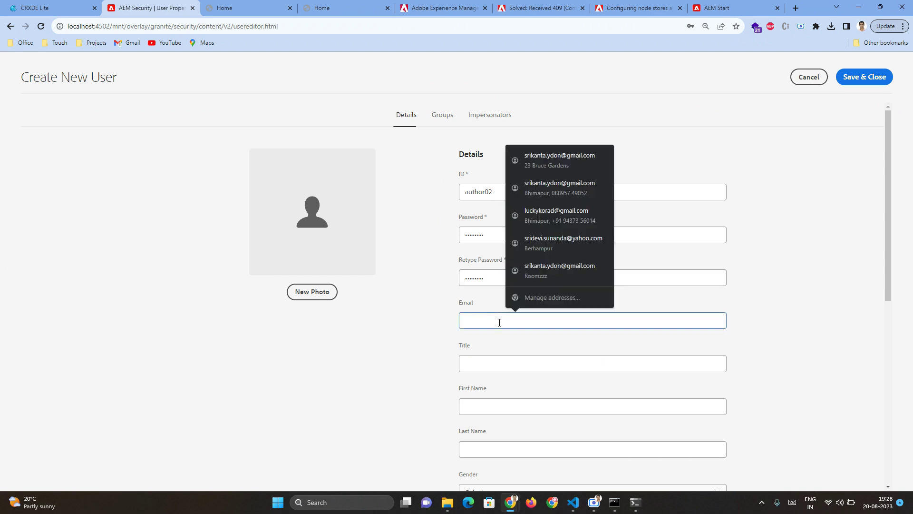
scroll(478, 376, down, 2)
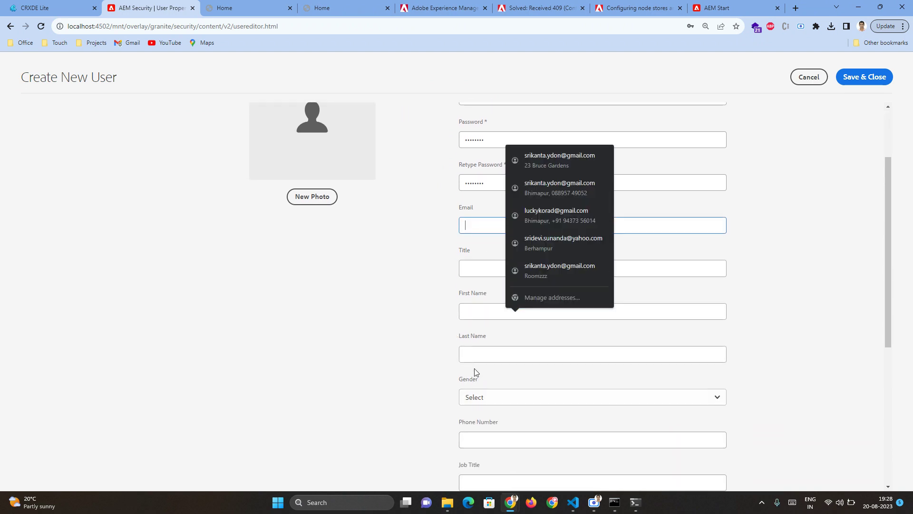
scroll(499, 427, down, 4)
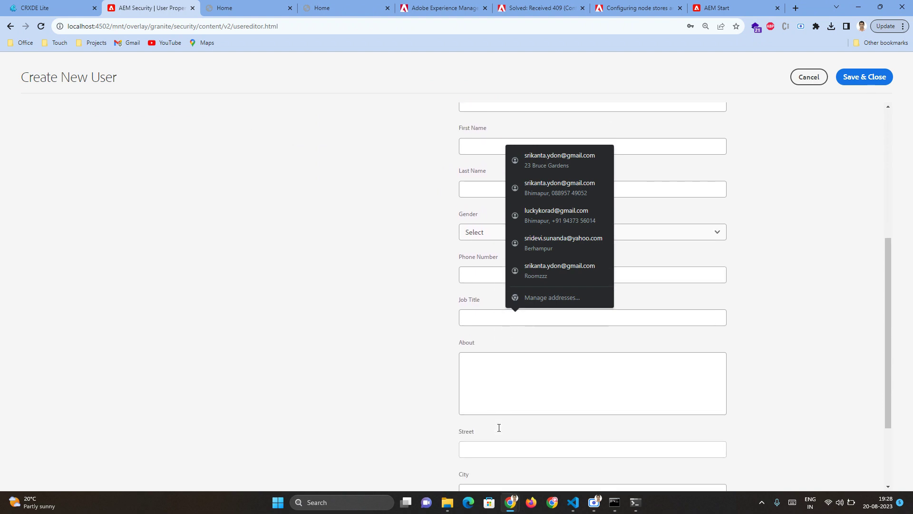
scroll(499, 427, up, 6)
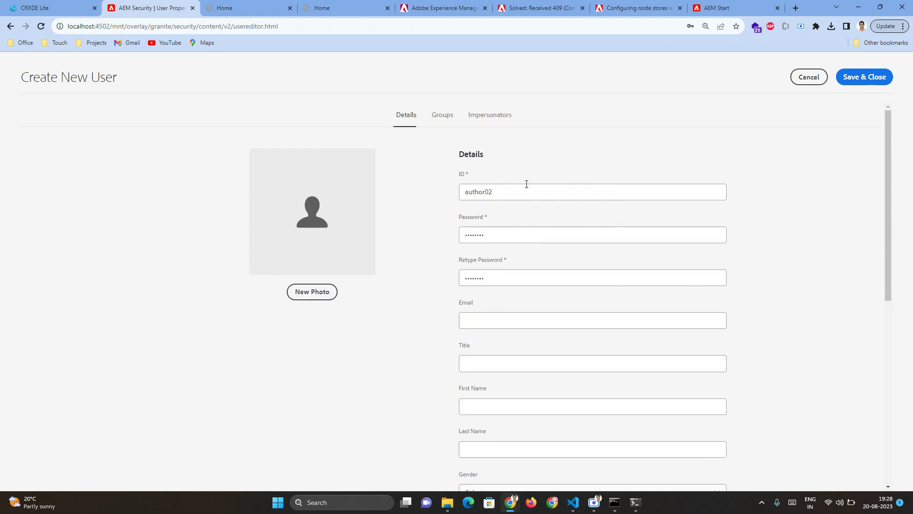
scroll(409, 352, down, 8)
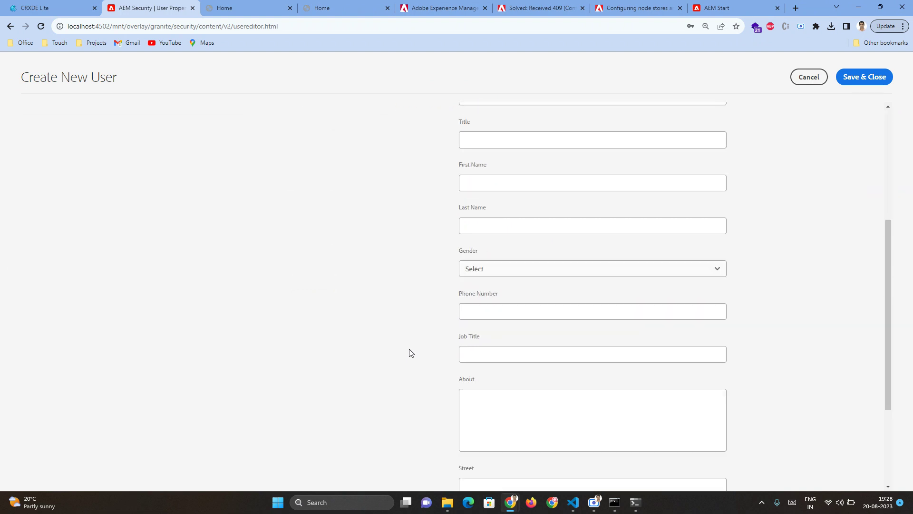
scroll(409, 352, up, 8)
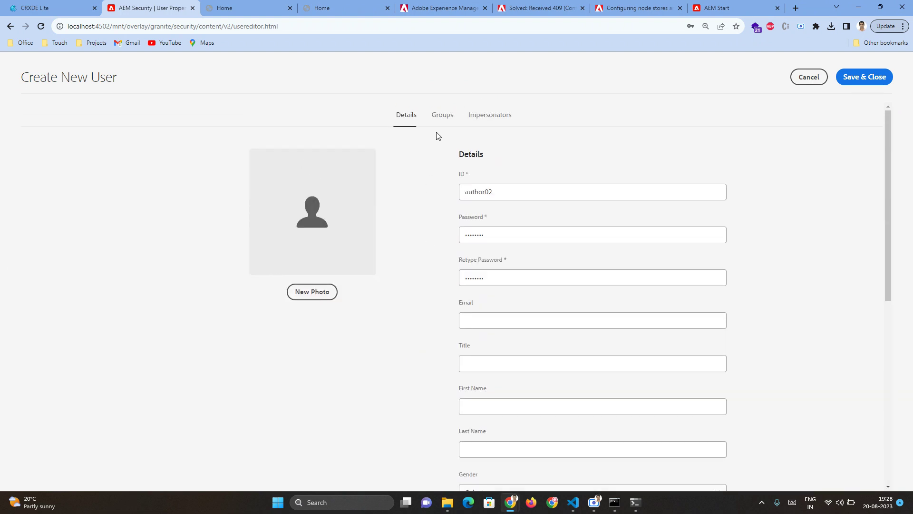
click(447, 117)
- Add author02 to the Authors group and save the new user account
click(438, 192)
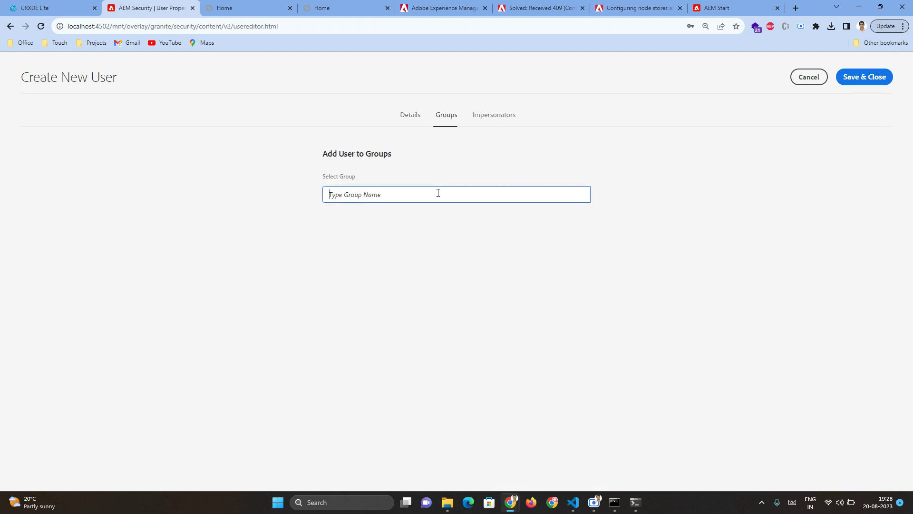
text(author)
click(438, 221)
click(865, 79)
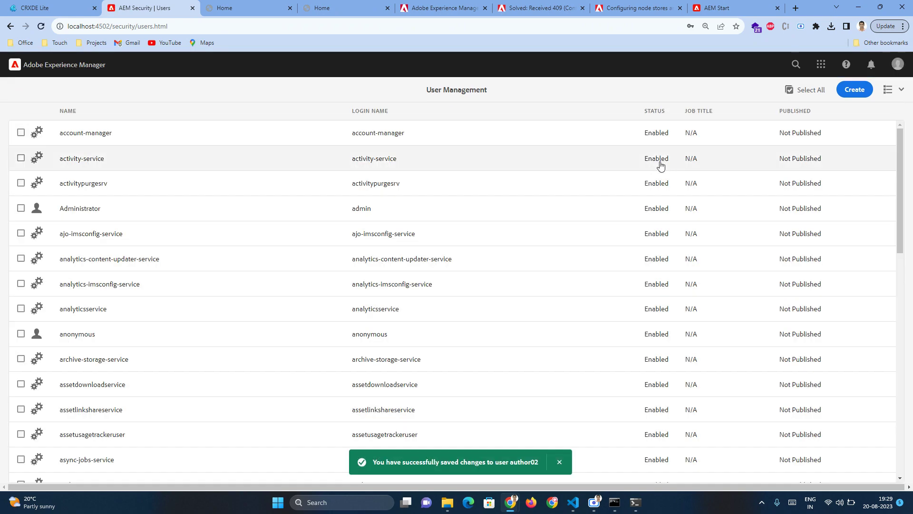
- Open the localhost:4502 AEM start page in a private browser window
key(ctrl+shift+n)
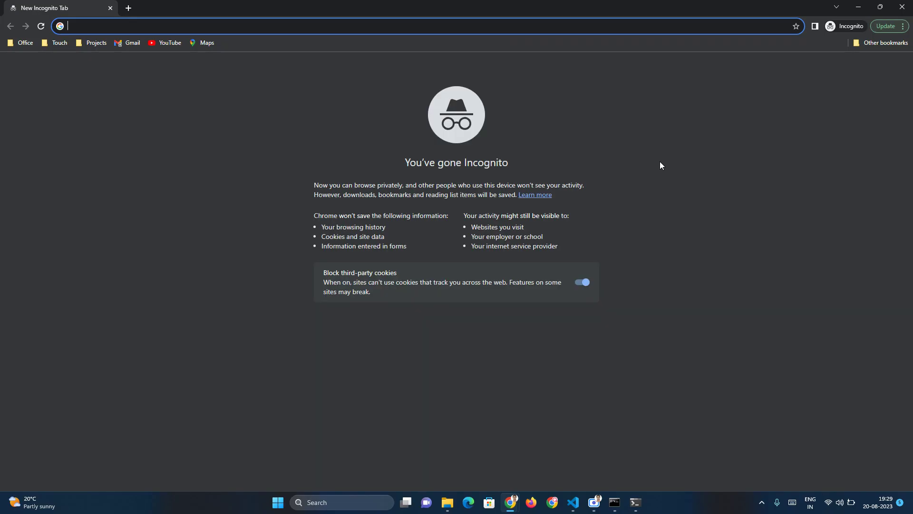
text(localhost:4502)
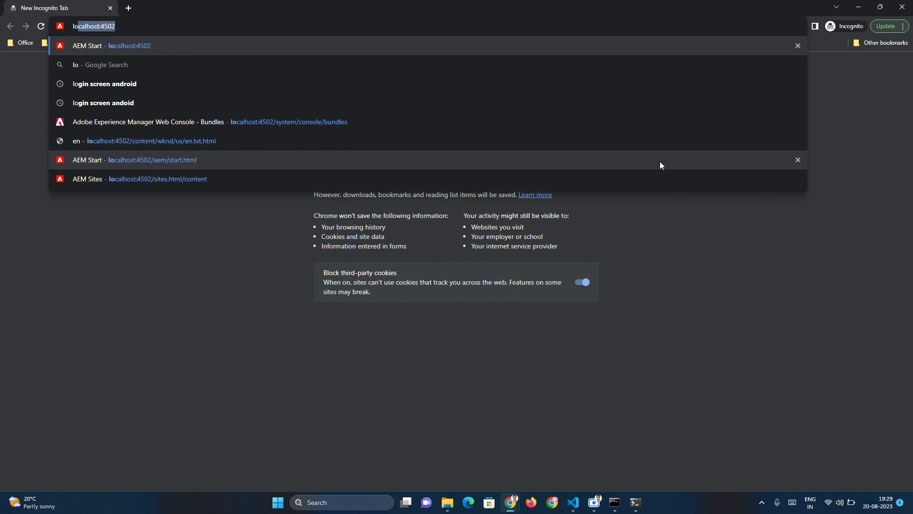
click(369, 50)
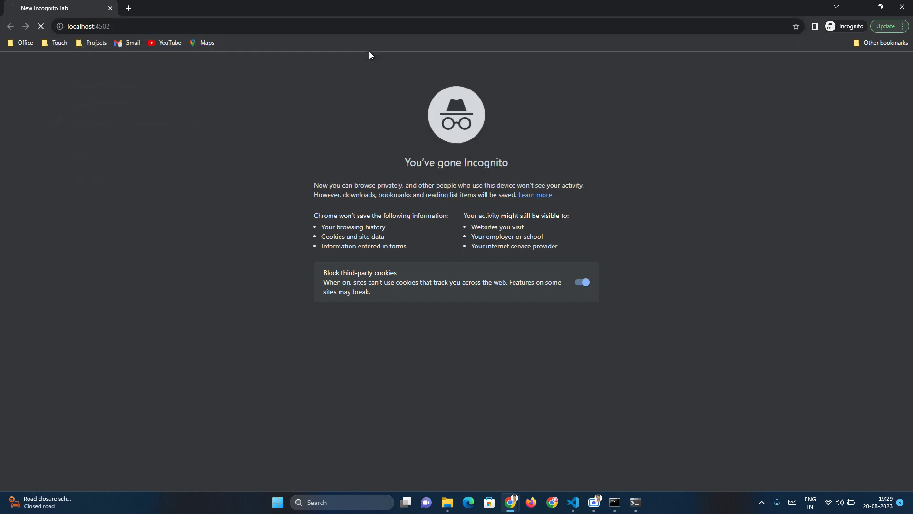
- Sign in as author02, correcting a mistyped password along the way
click(760, 240)
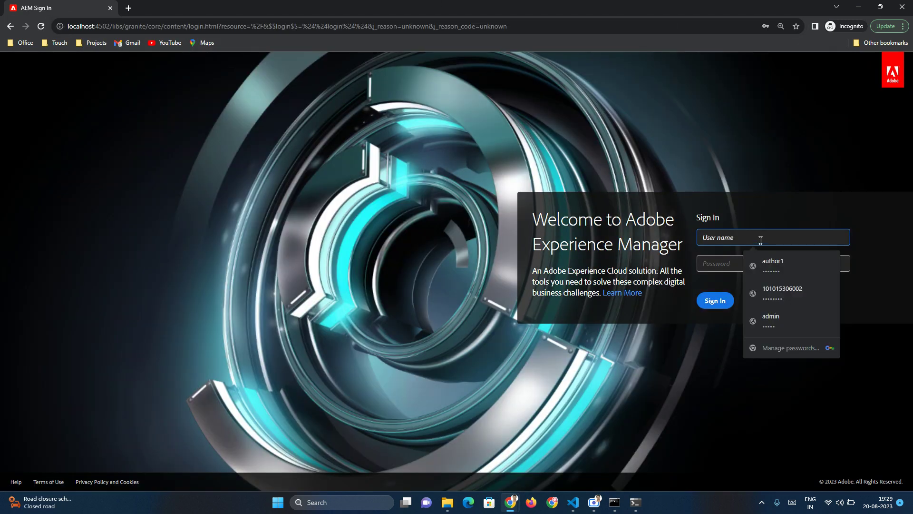
text(autho)
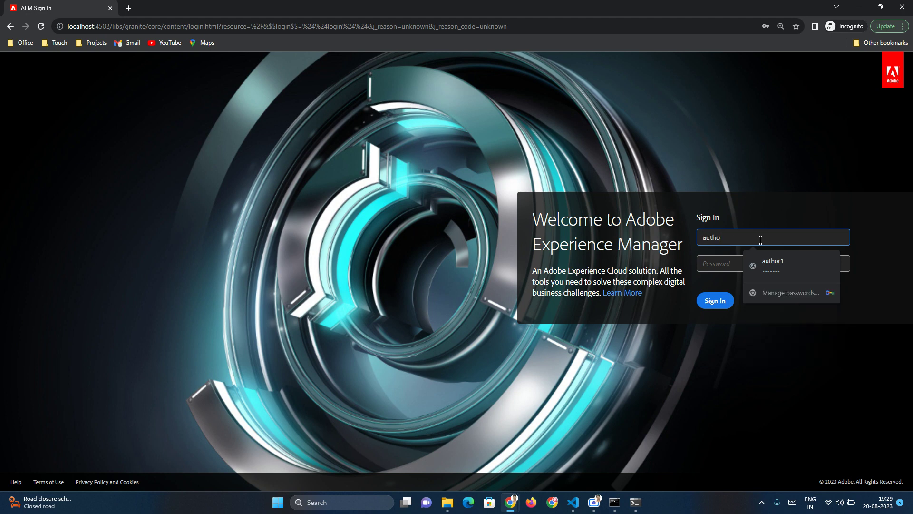
text(r02)
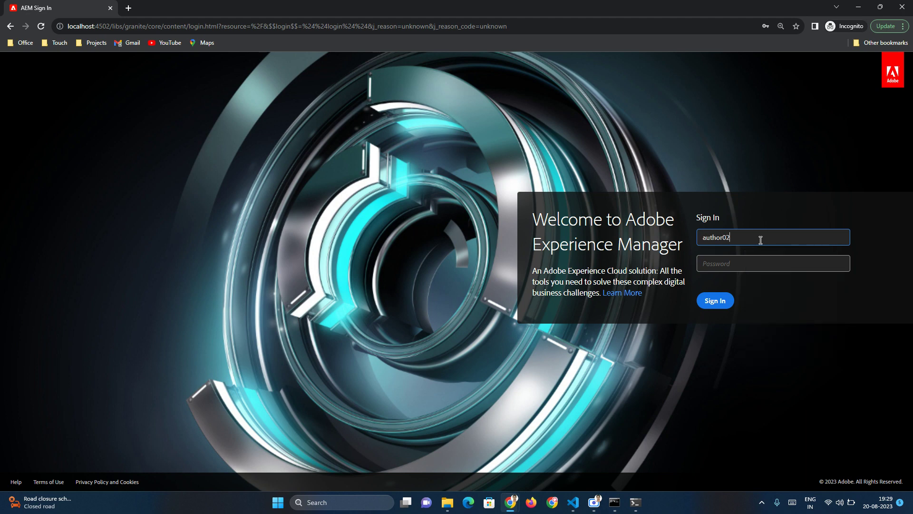
key(Tab)
text(1234)
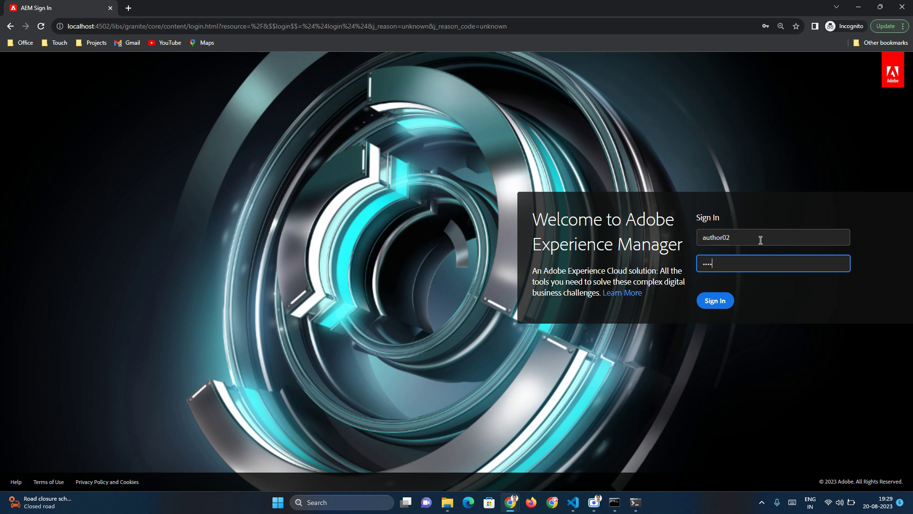
key(BackSpace)
key(BackSpace)
key(BackSpace)
key(BackSpace)
key(BackSpace)
text(123456)
click(717, 302)
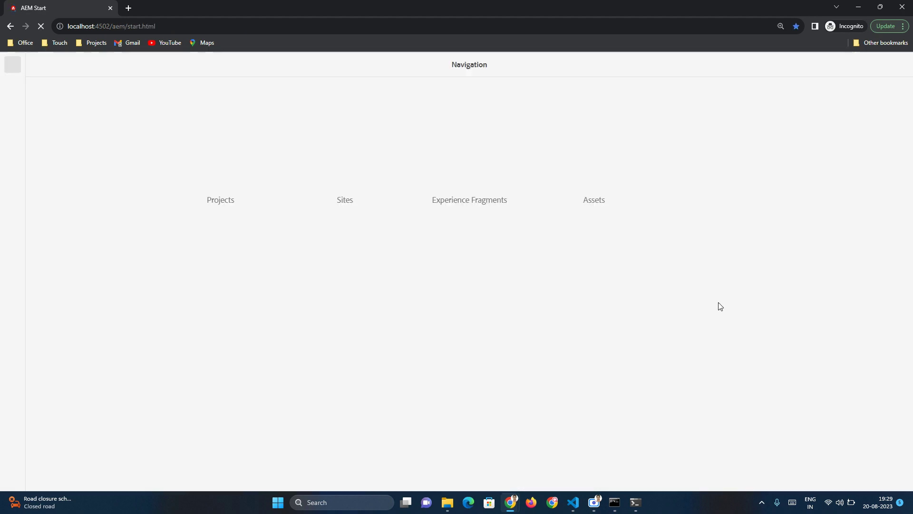
click(897, 64)
drag(804, 144, 880, 146)
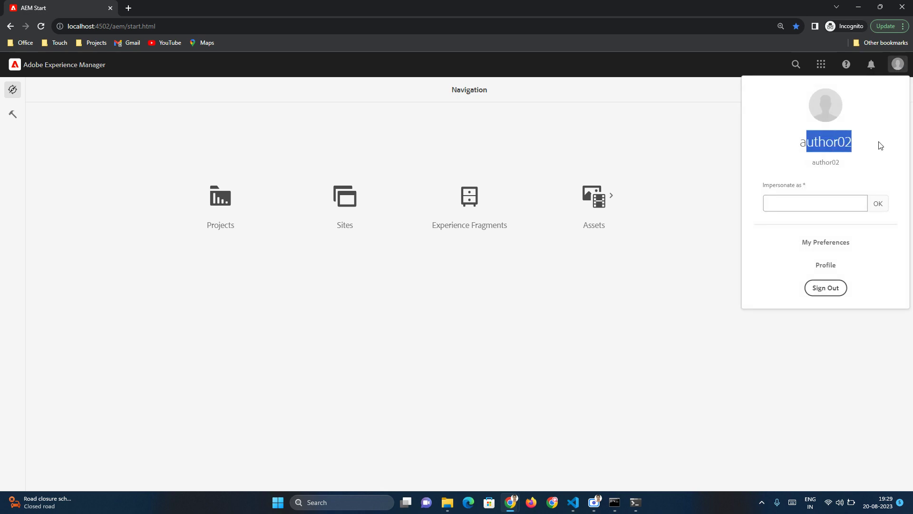
click(771, 204)
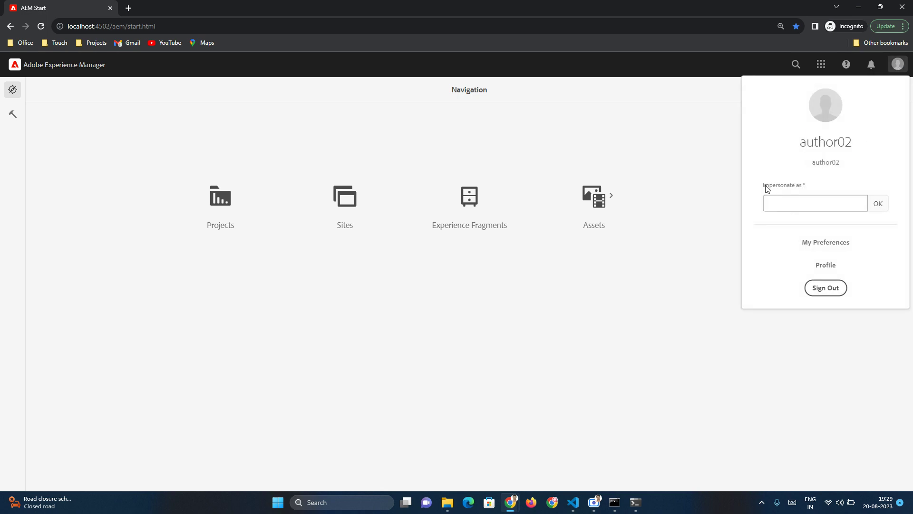
drag(761, 186, 830, 186)
click(806, 203)
drag(806, 187, 760, 189)
click(663, 255)
- In Sites, browse WKND Sites Project > us > en and open Home in the editor
click(345, 200)
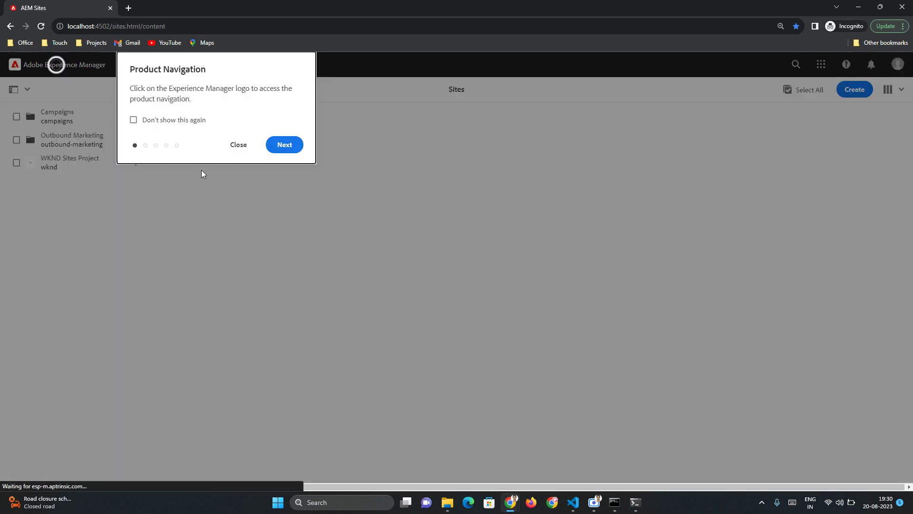
click(246, 142)
click(105, 172)
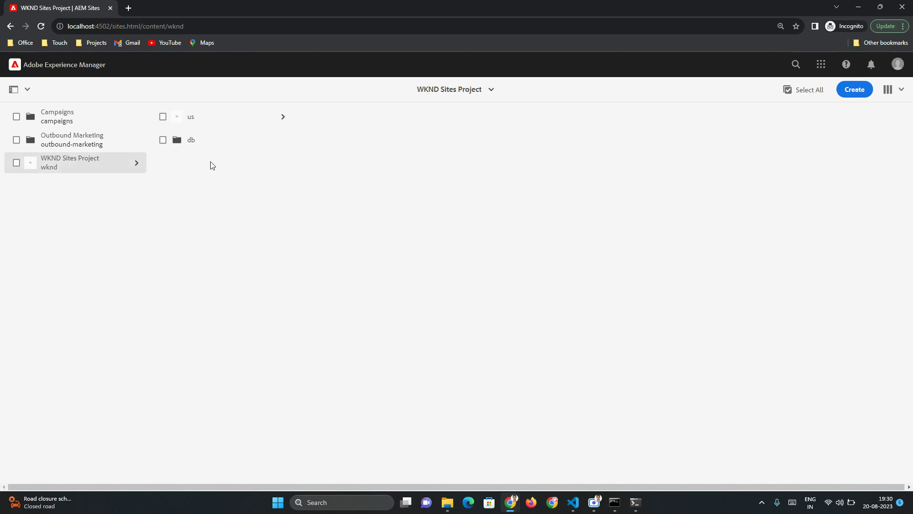
click(230, 122)
click(359, 127)
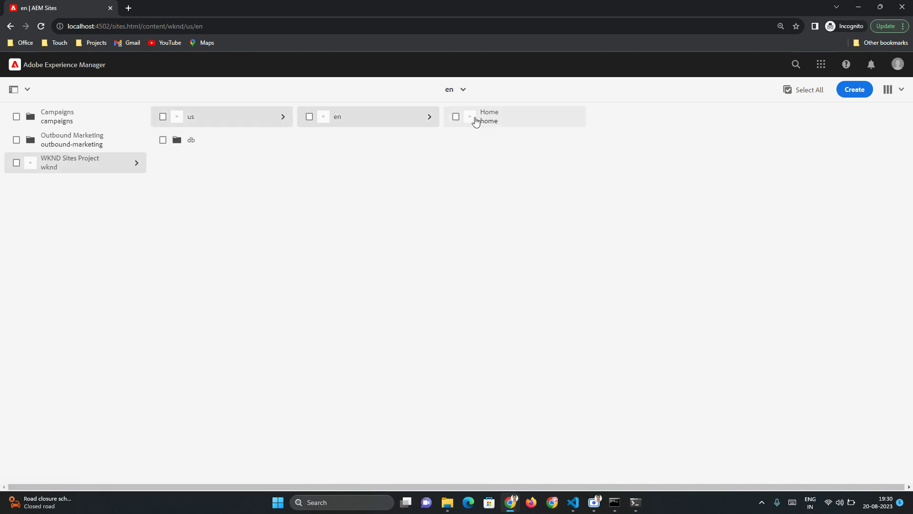
click(456, 118)
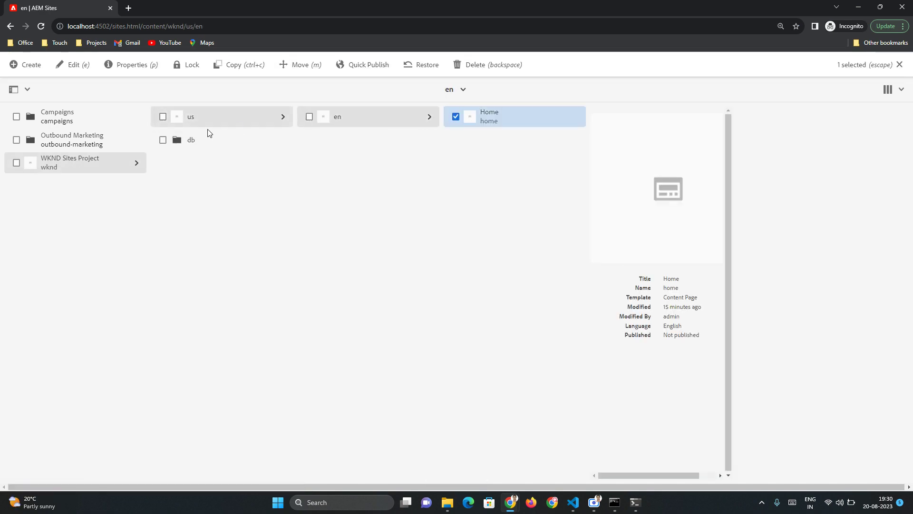
click(75, 68)
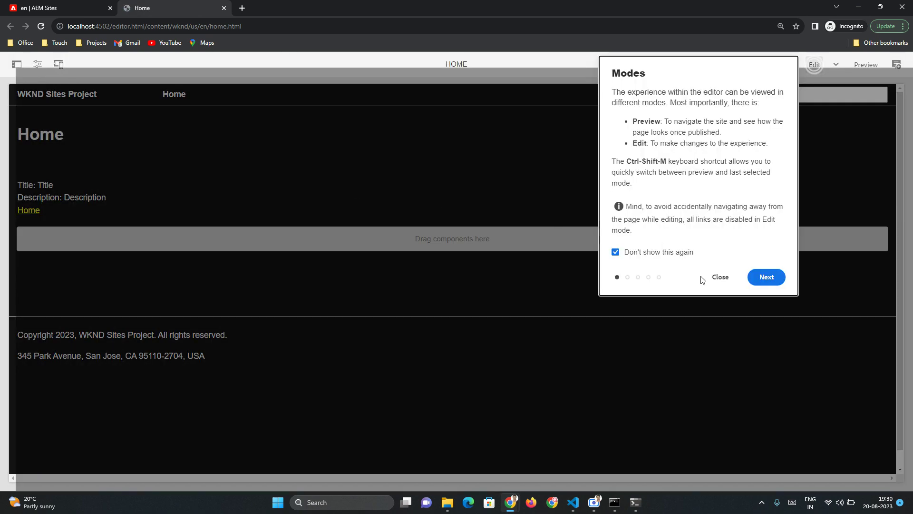
- Drag a Breadcrumb component from the Components panel into the Home page's drop area
click(720, 275)
click(17, 64)
click(13, 114)
click(13, 90)
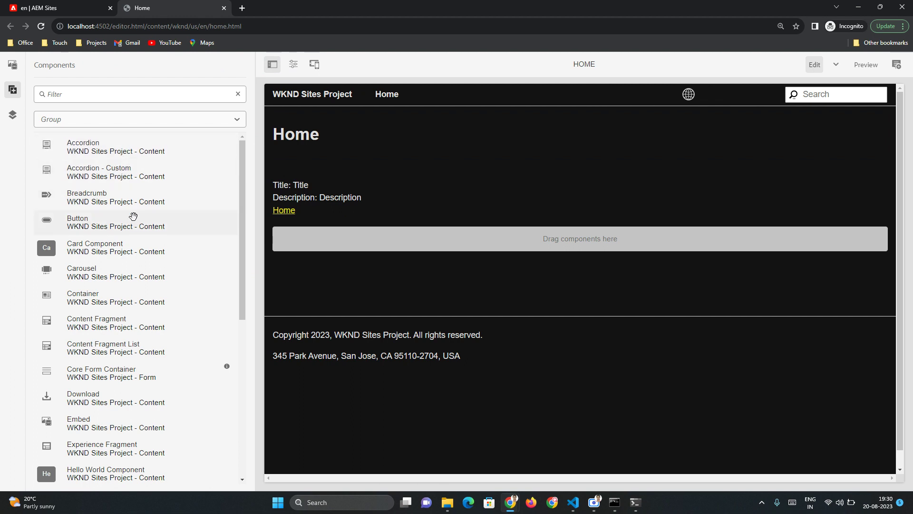
drag(129, 204, 454, 255)
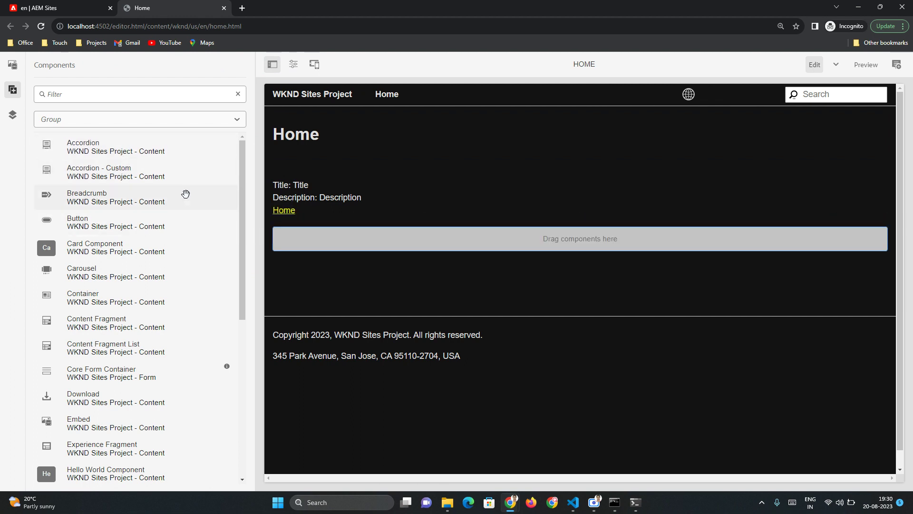
drag(81, 202, 438, 237)
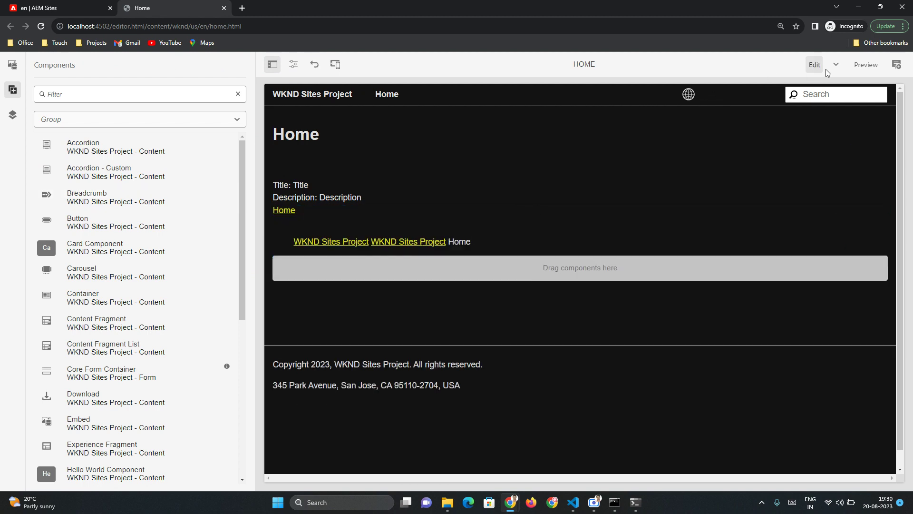
click(293, 63)
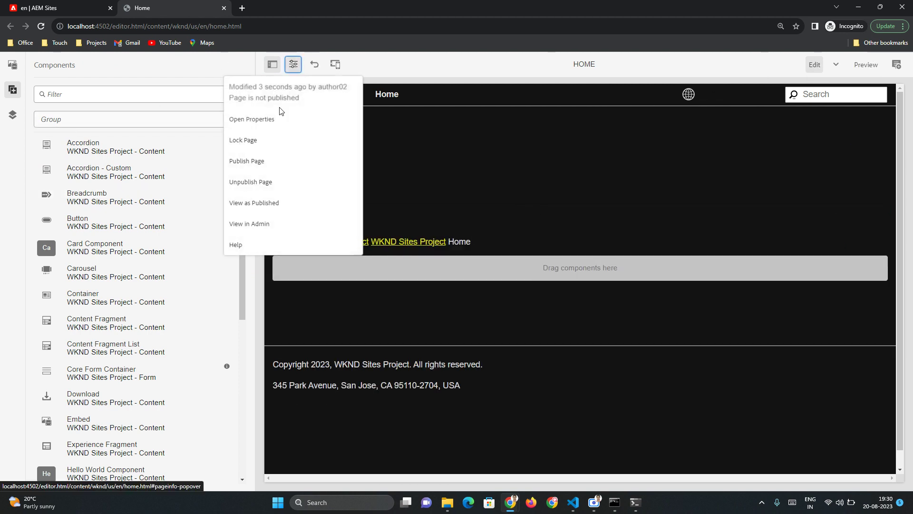
- Publish the Home page together with its referenced items
click(272, 160)
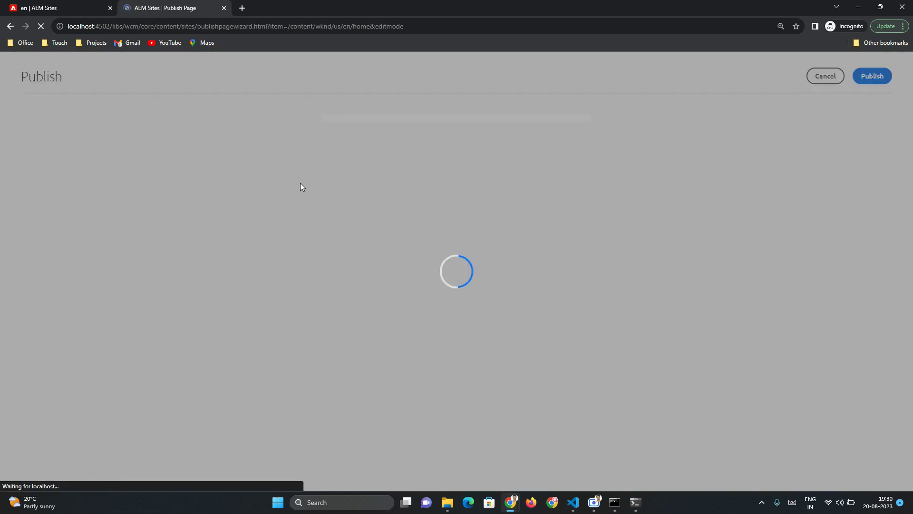
scroll(501, 287, down, 8)
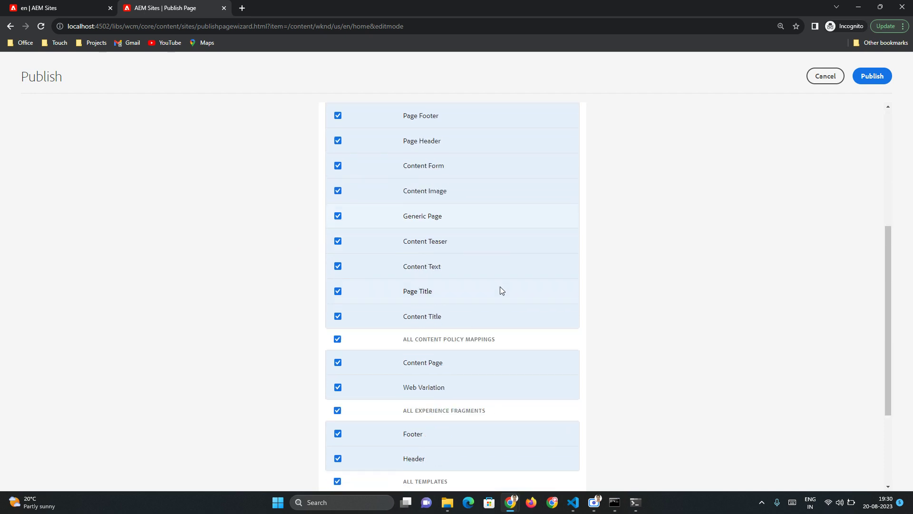
click(872, 76)
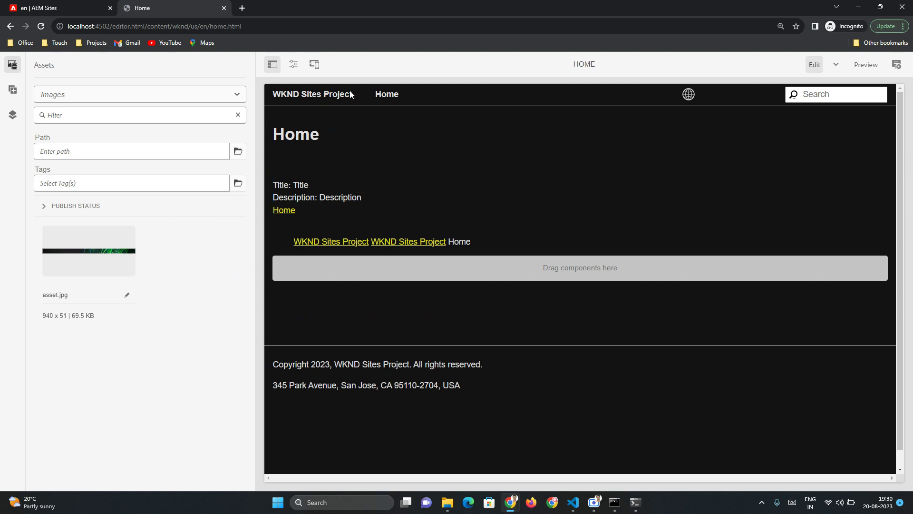
- Preview the Home page as published, then close that preview tab
click(293, 64)
click(285, 215)
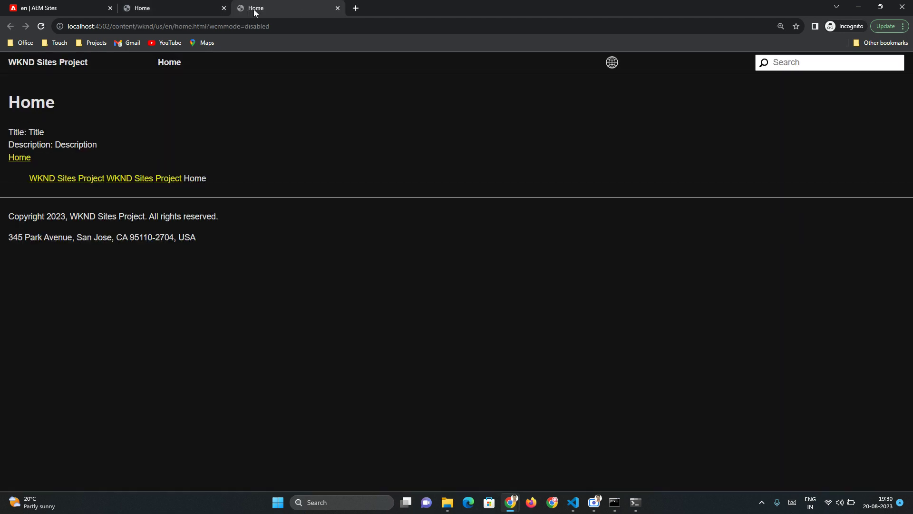
click(338, 7)
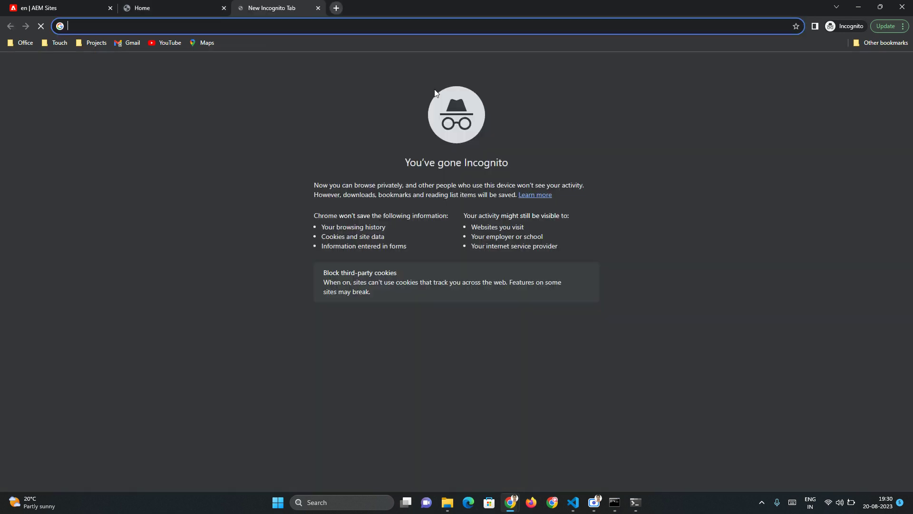
- Try the Web Console bundles page, confirm its HTTP 403 Forbidden error, and return to the editor
click(242, 8)
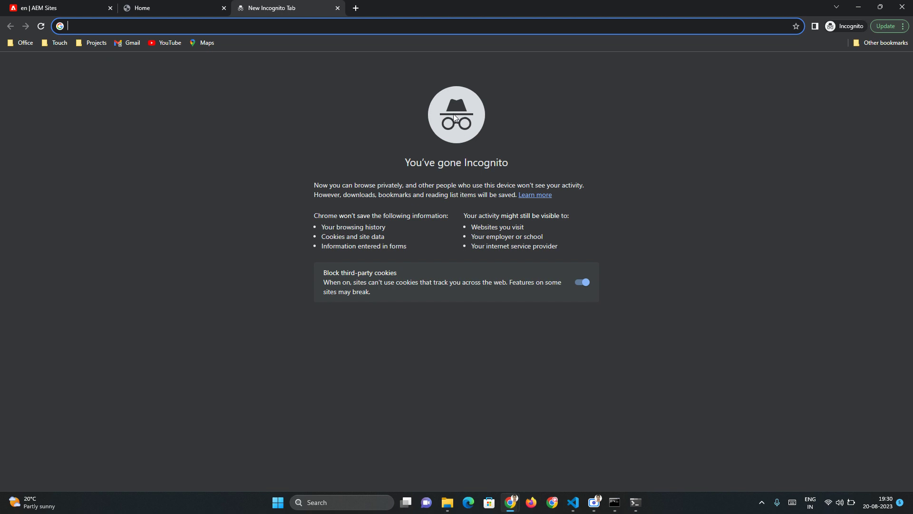
text(localhost:4502)
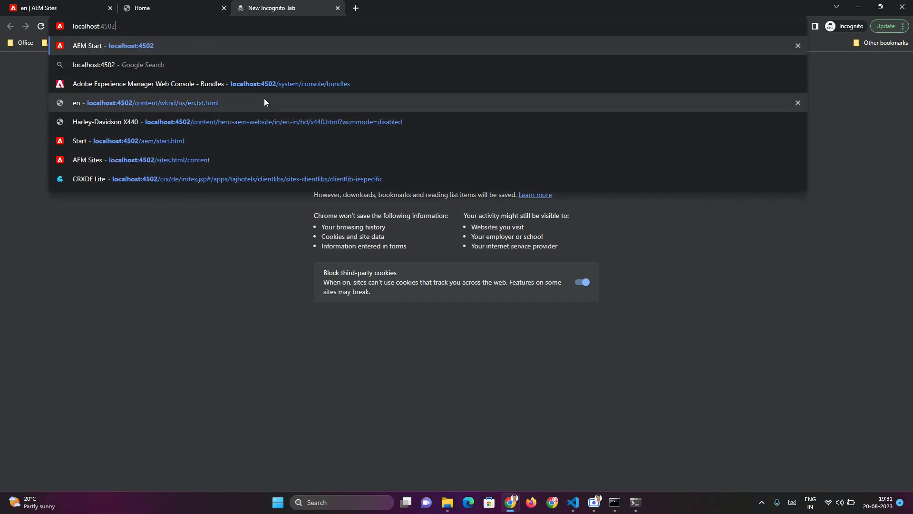
click(251, 89)
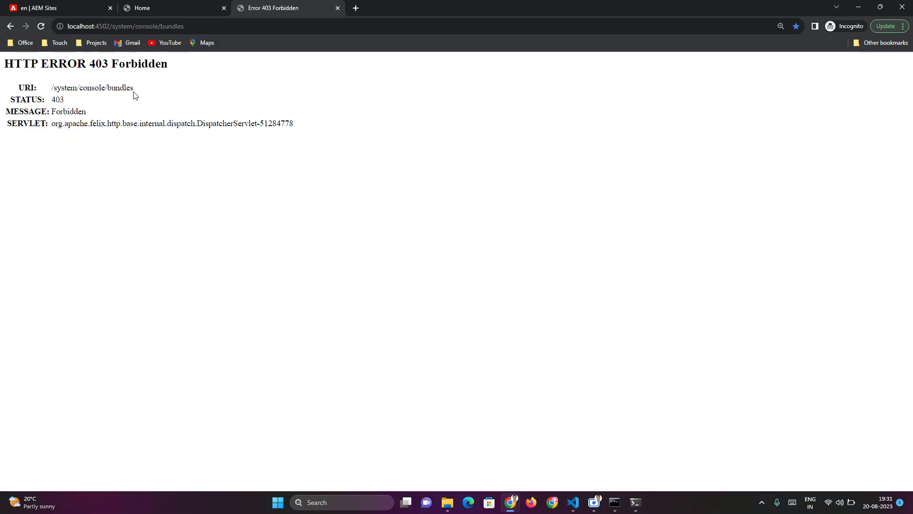
drag(3, 66, 171, 63)
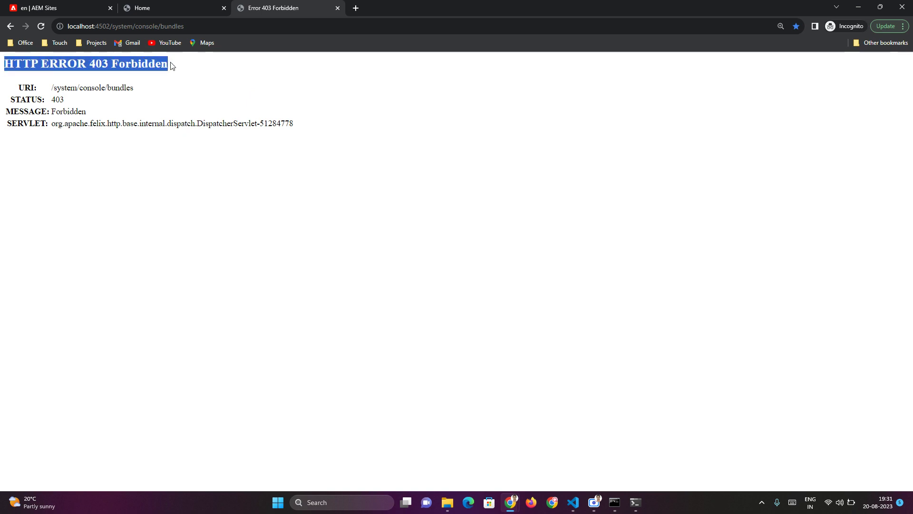
drag(190, 25, 56, 27)
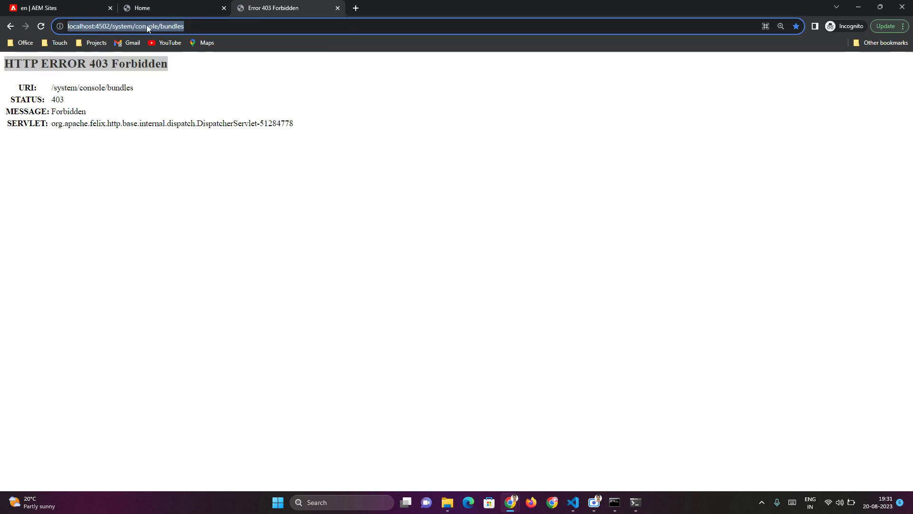
click(234, 26)
drag(191, 27, 116, 38)
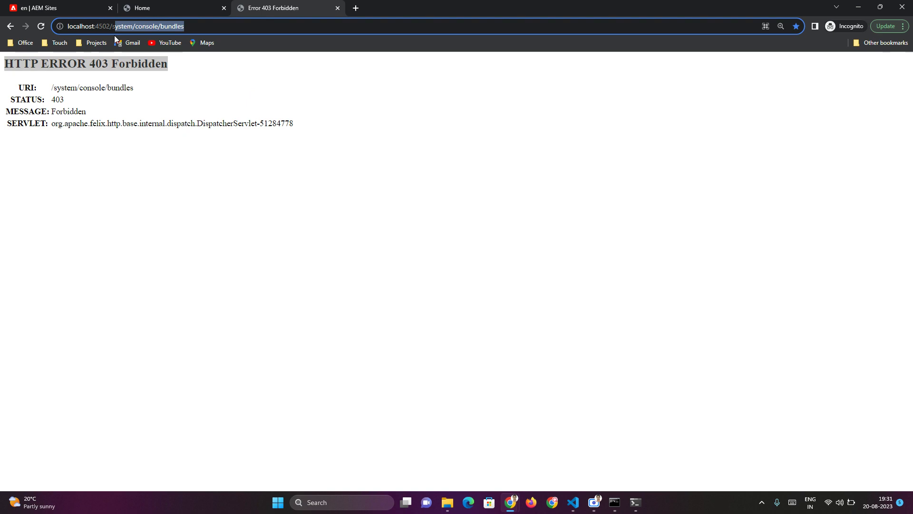
click(170, 6)
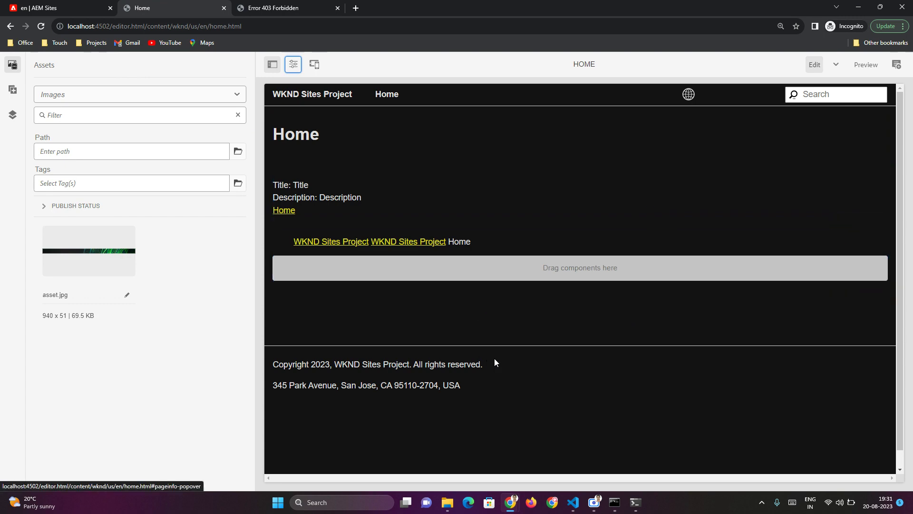
key(alt+Tab)
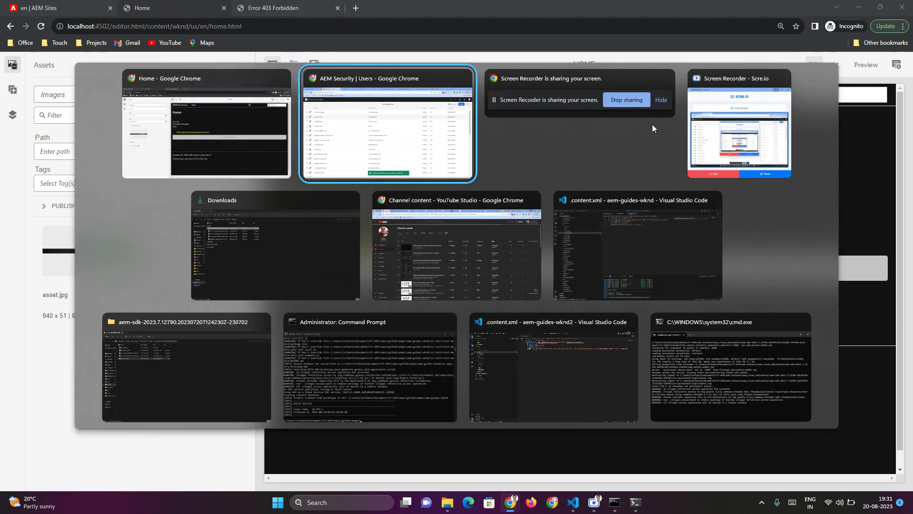